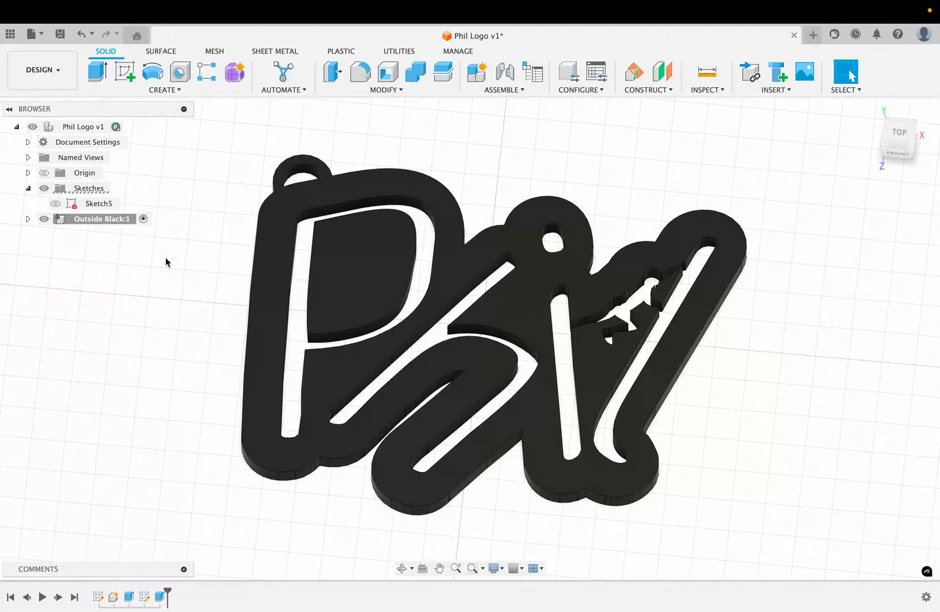
Hide the Outside Black component and show Sketch5 so the logo profiles are visible
scroll(151, 270, "down", 5, "shift")
scroll(151, 270, "up", 6, "shift")
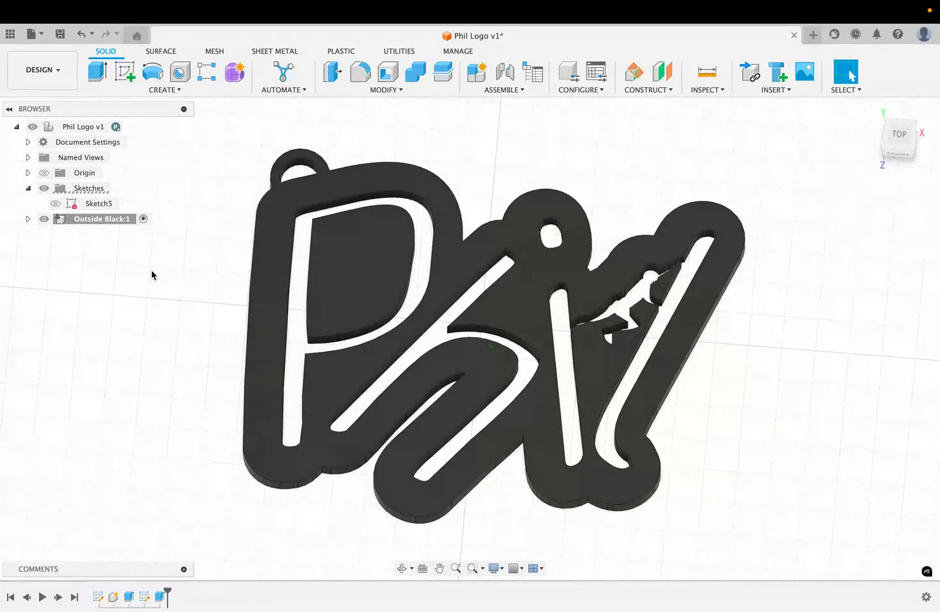
left_click(67, 221)
left_click(43, 220)
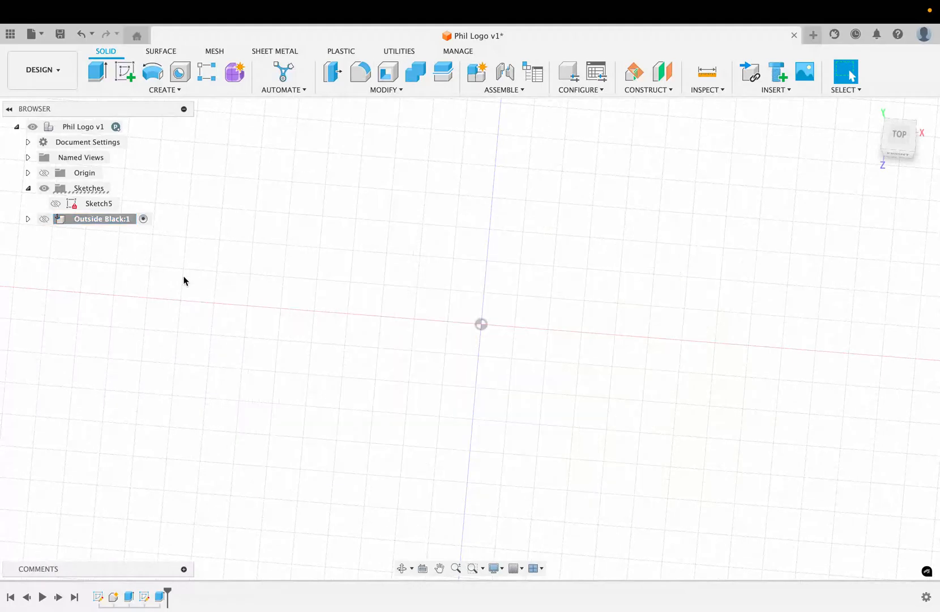
left_click(55, 204)
scroll(153, 370, "down", 5, "shift")
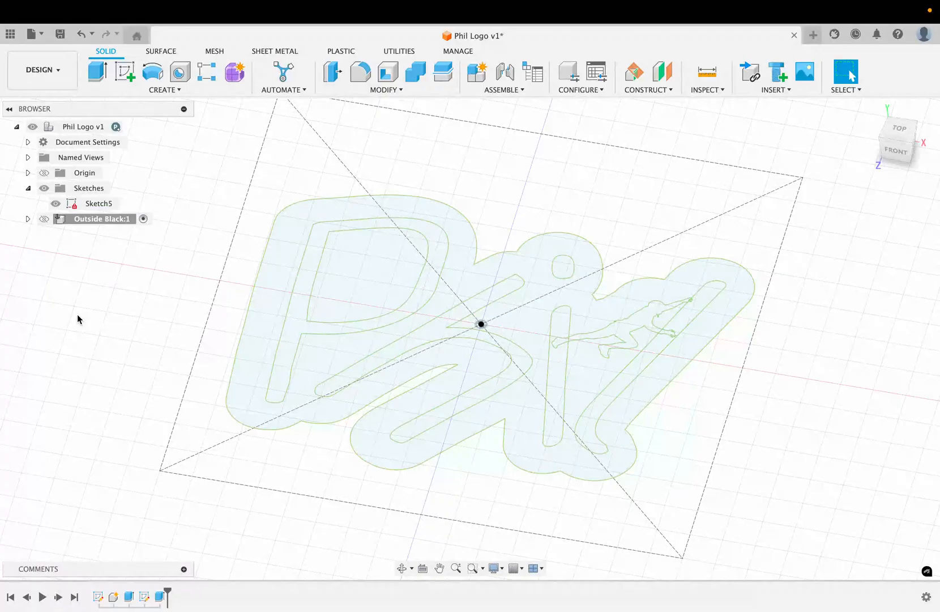
left_click(97, 71)
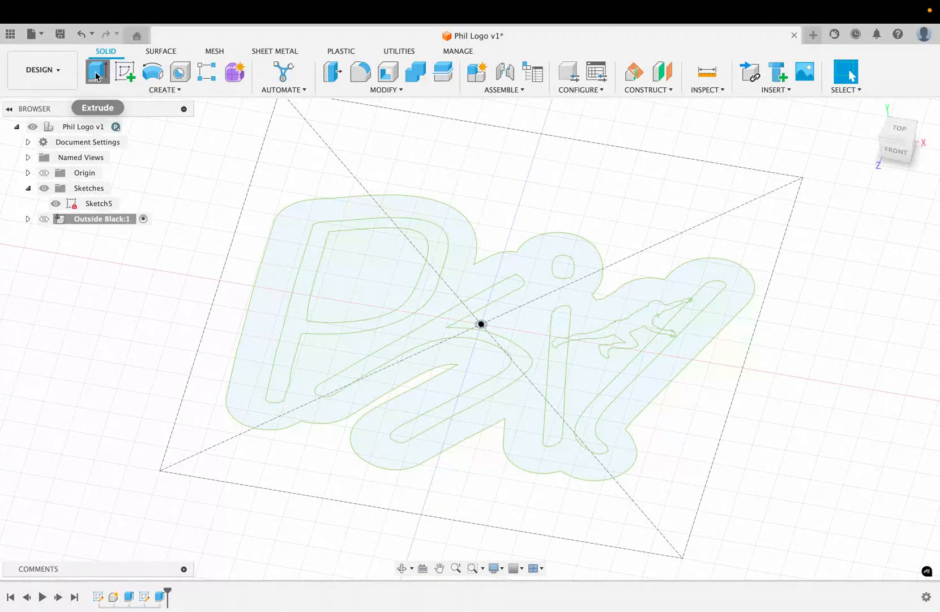
left_click(297, 303)
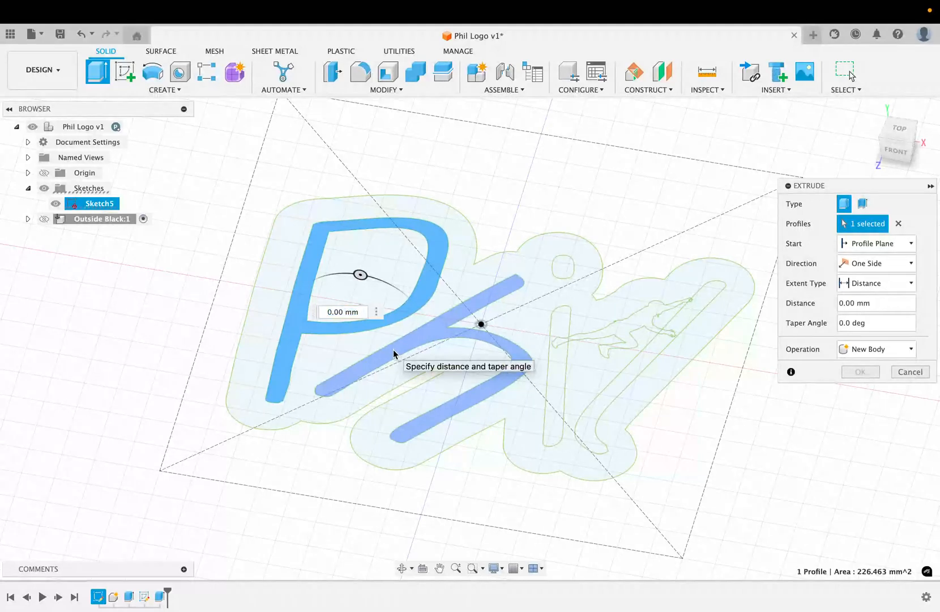
left_click(394, 356)
left_click(556, 390)
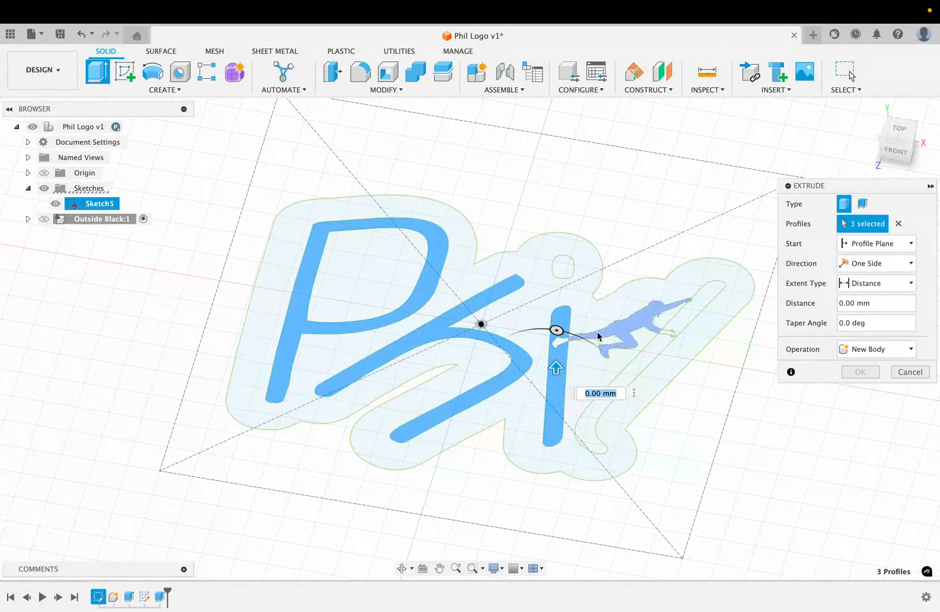
left_click(564, 272)
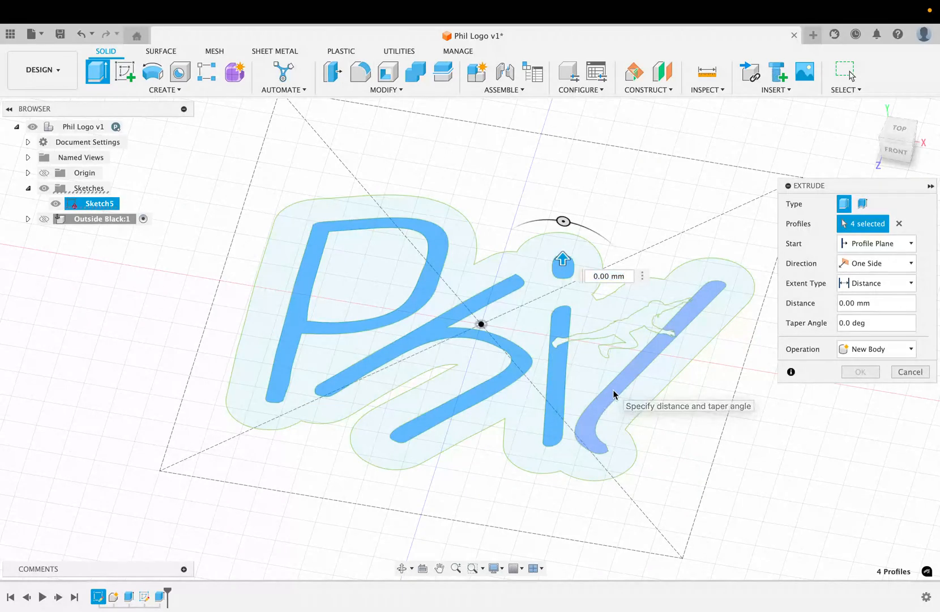
left_click(614, 395)
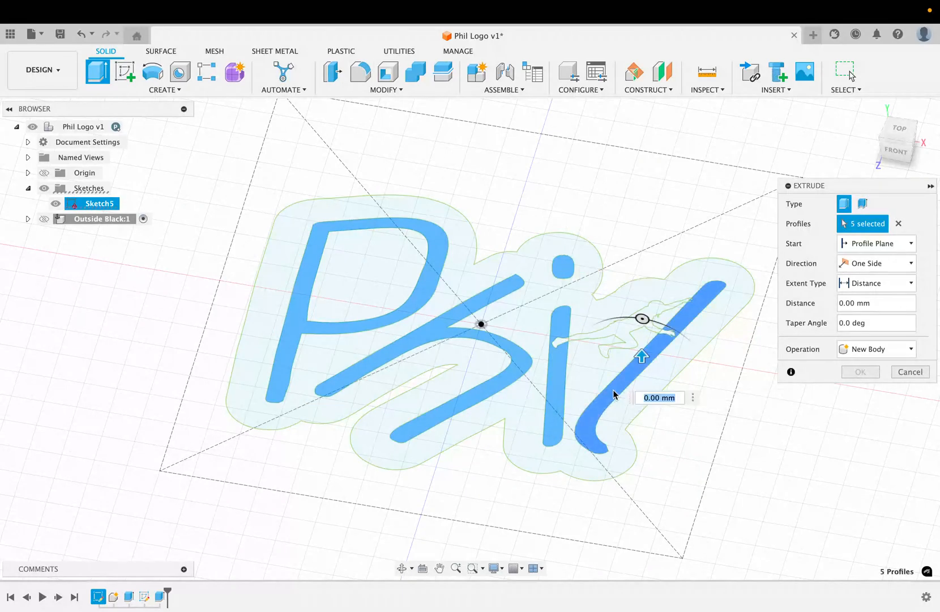
type("3")
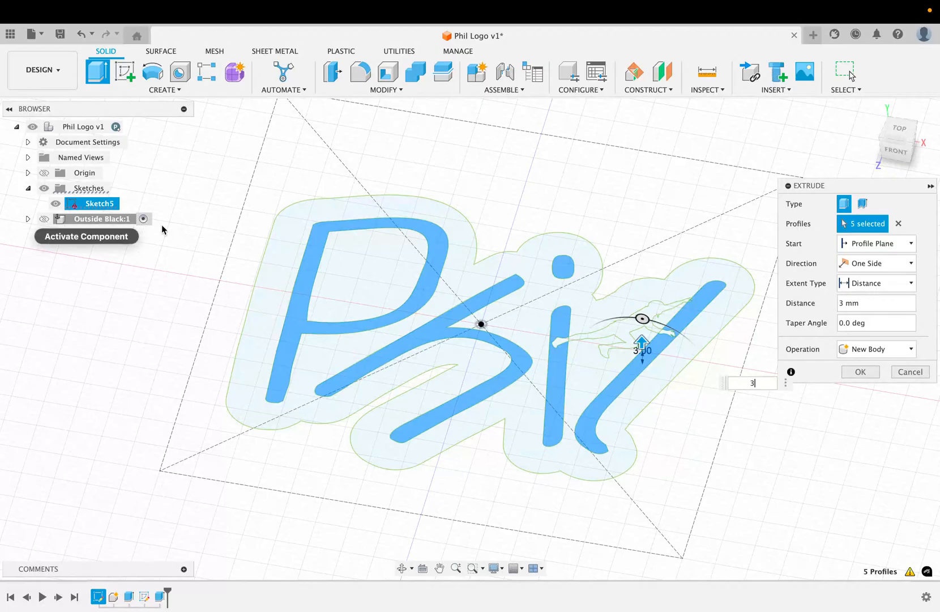
left_click(910, 372)
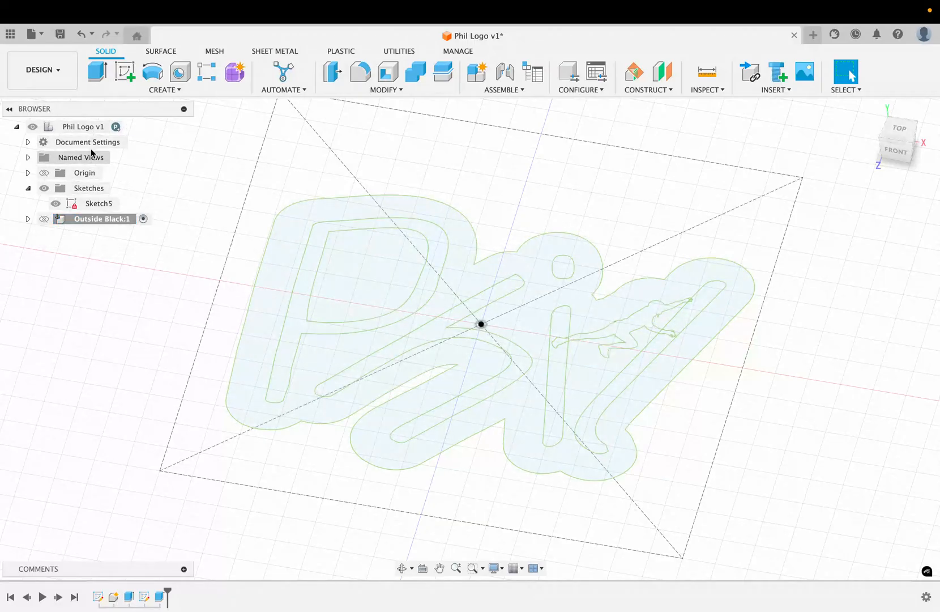
Activate the top-level Phil Logo v1 component and extrude the five letter profiles 3 mm as a New Component
left_click(130, 126)
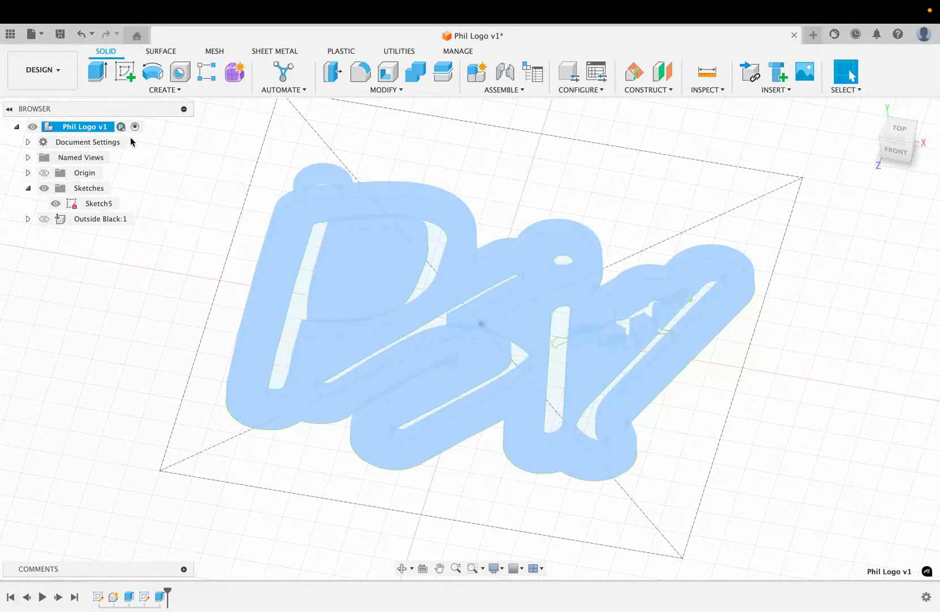
left_click(112, 352)
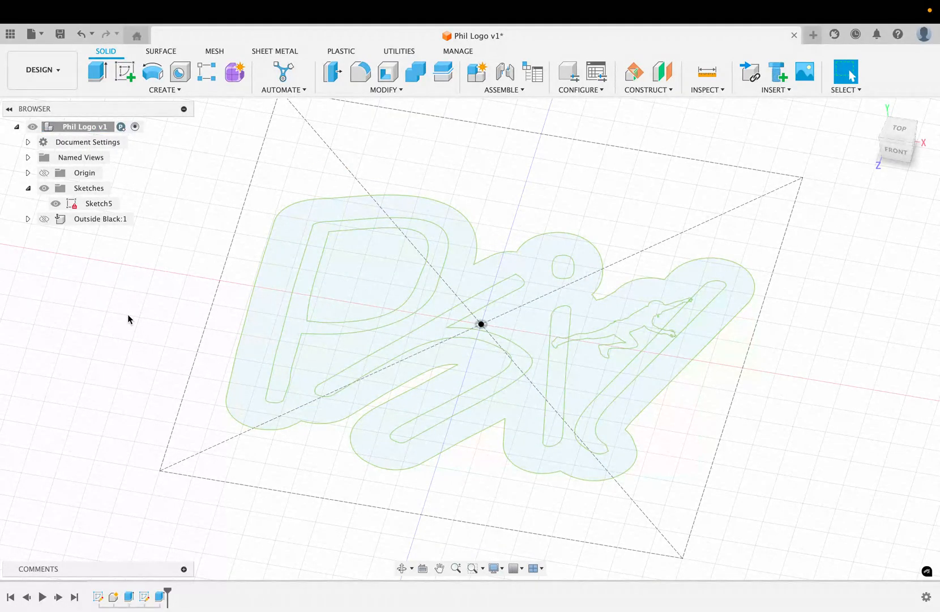
left_click(99, 75)
left_click(296, 321)
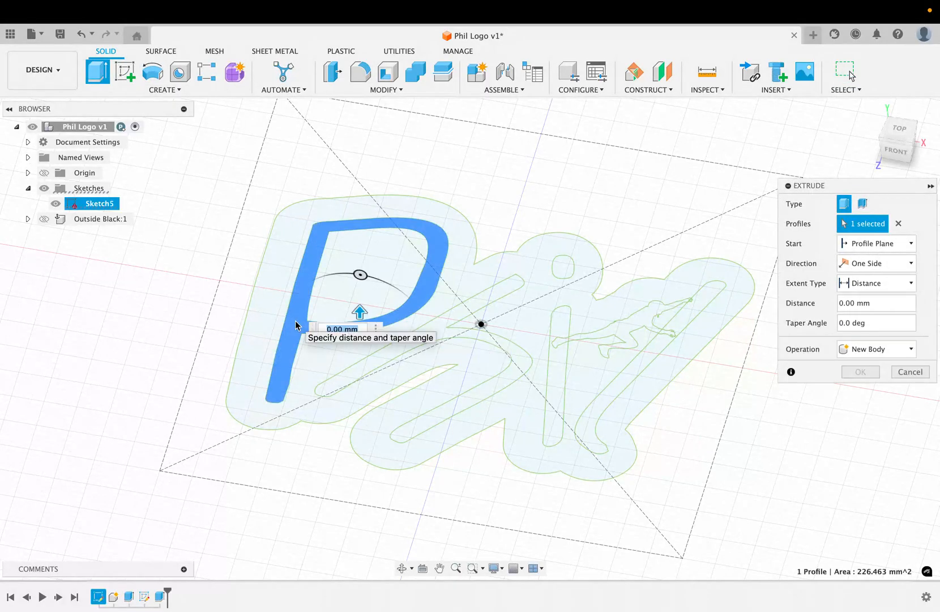
left_click(387, 353)
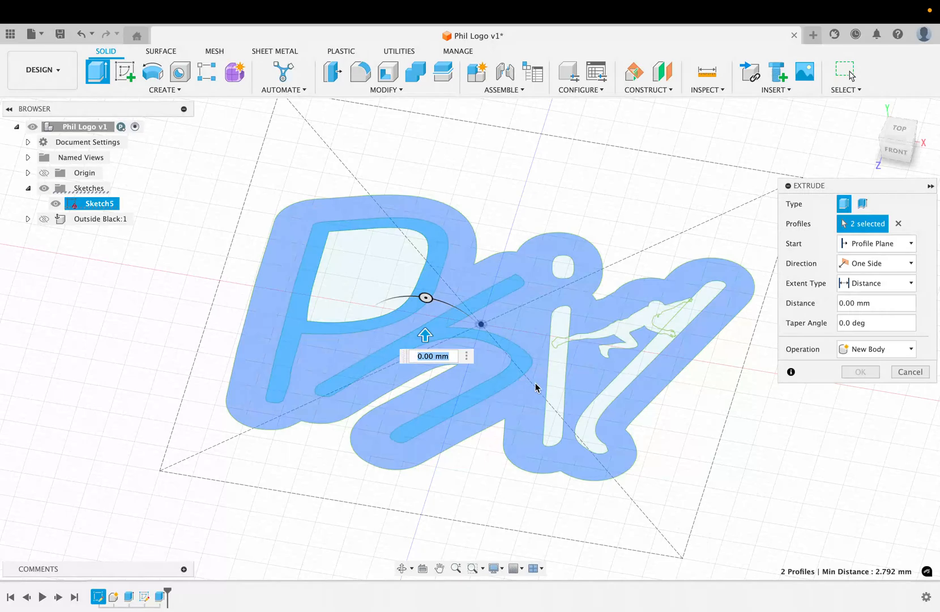
left_click(552, 380)
left_click(563, 267)
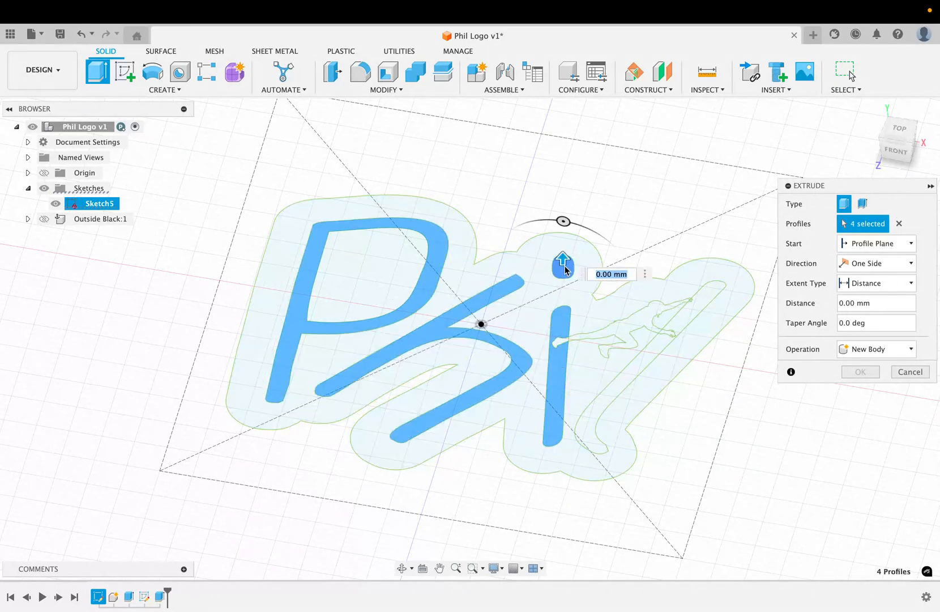
left_click(632, 372)
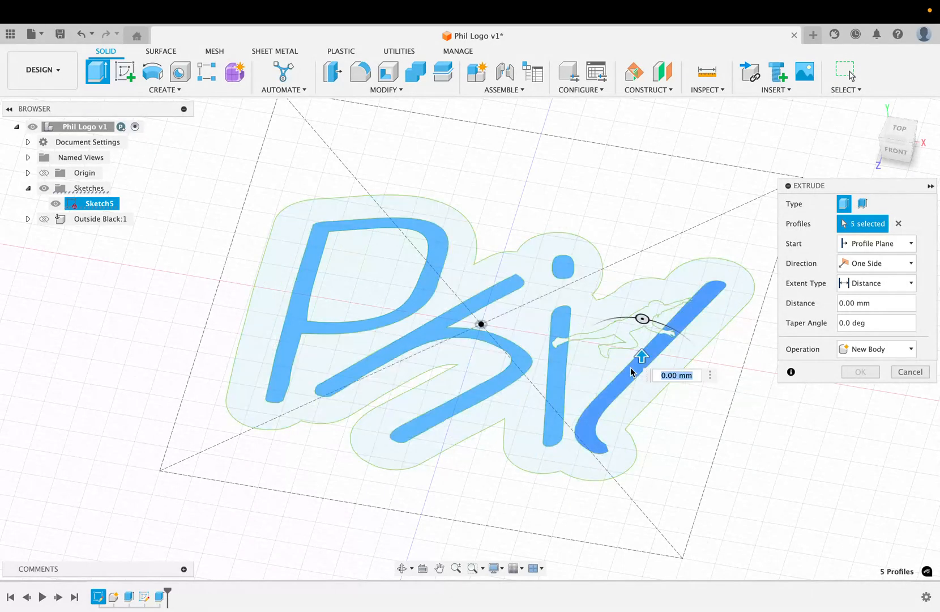
type("3")
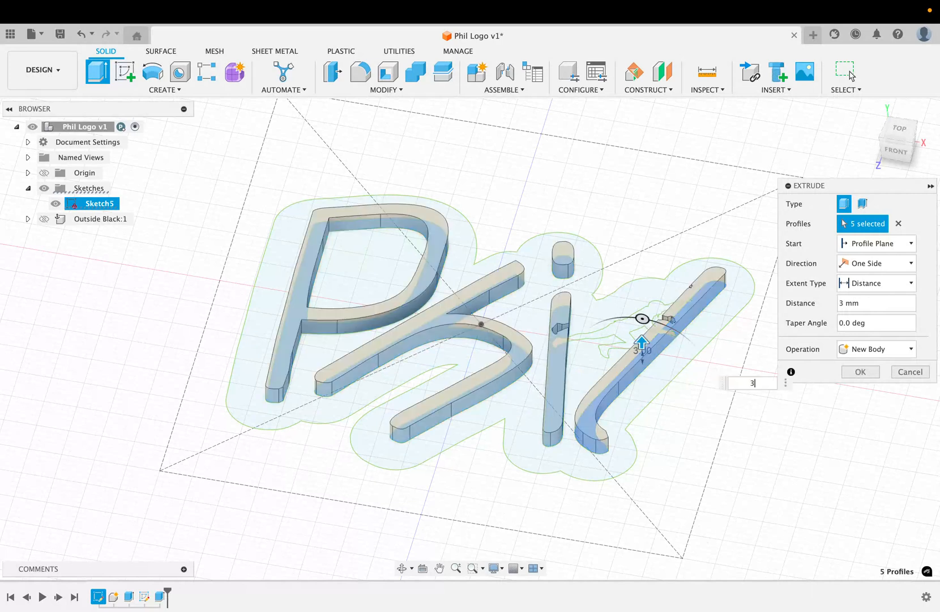
key("Return")
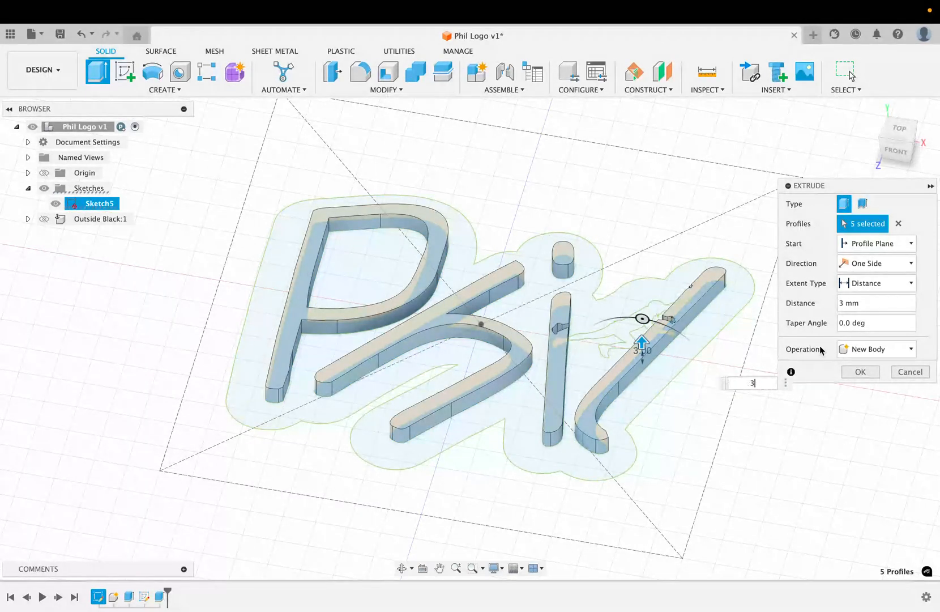
left_click(911, 352)
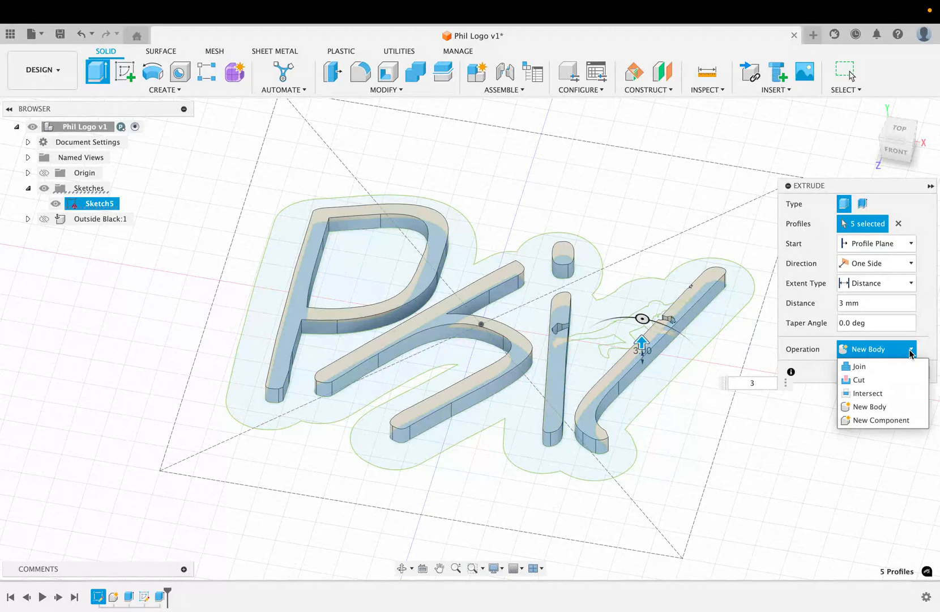
left_click(887, 421)
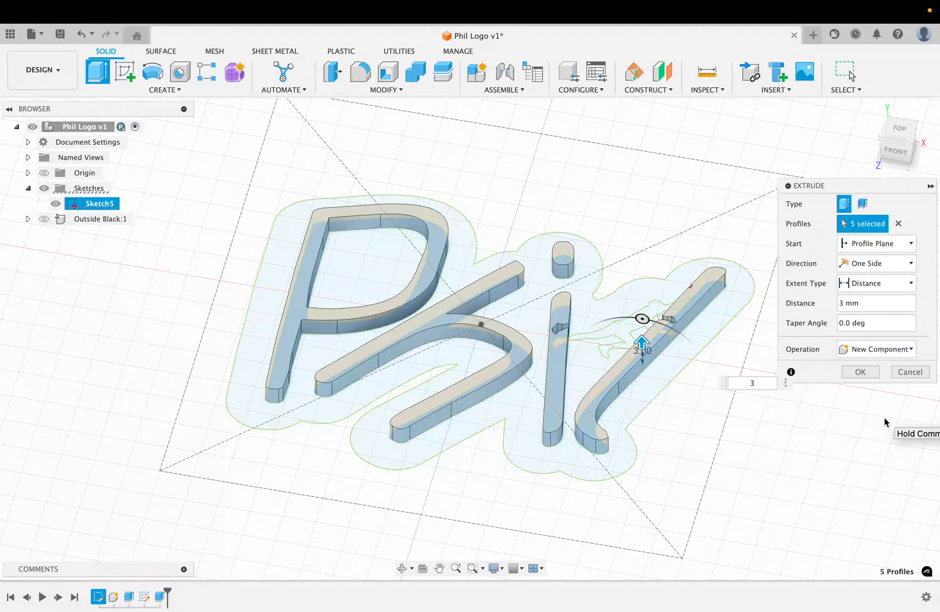
left_click(860, 372)
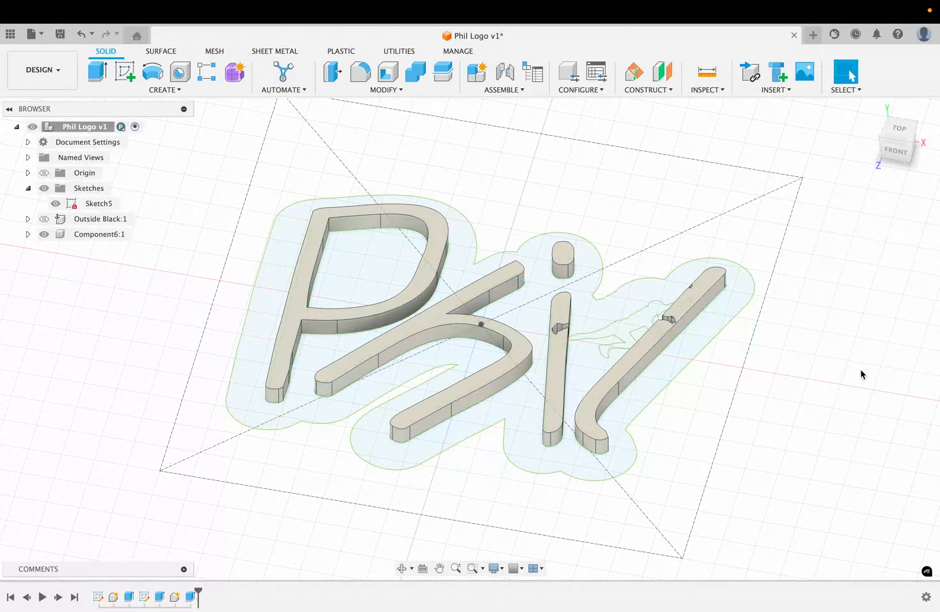
Expand the new component and inspect its bodies by toggling their visibility
left_click(47, 234)
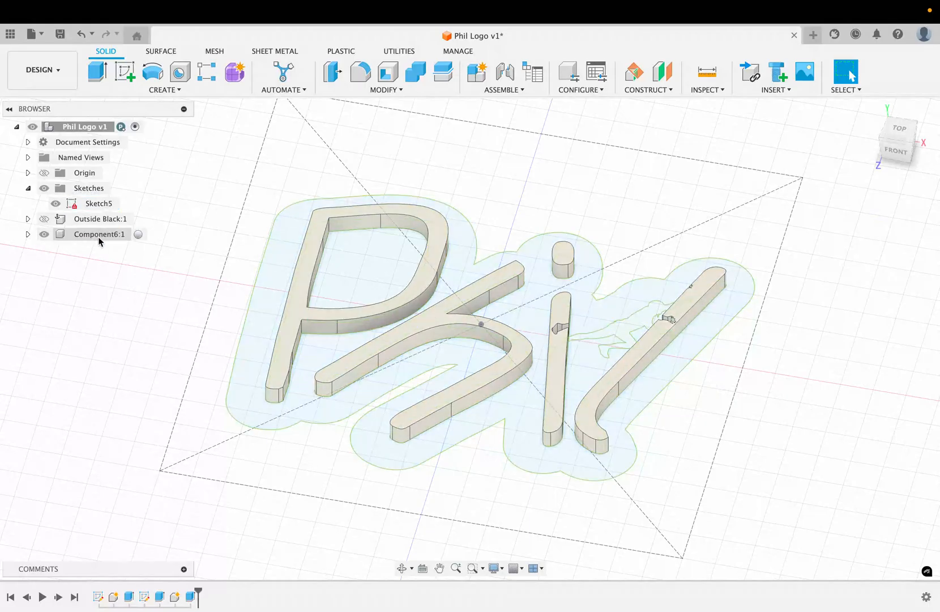
left_click(28, 234)
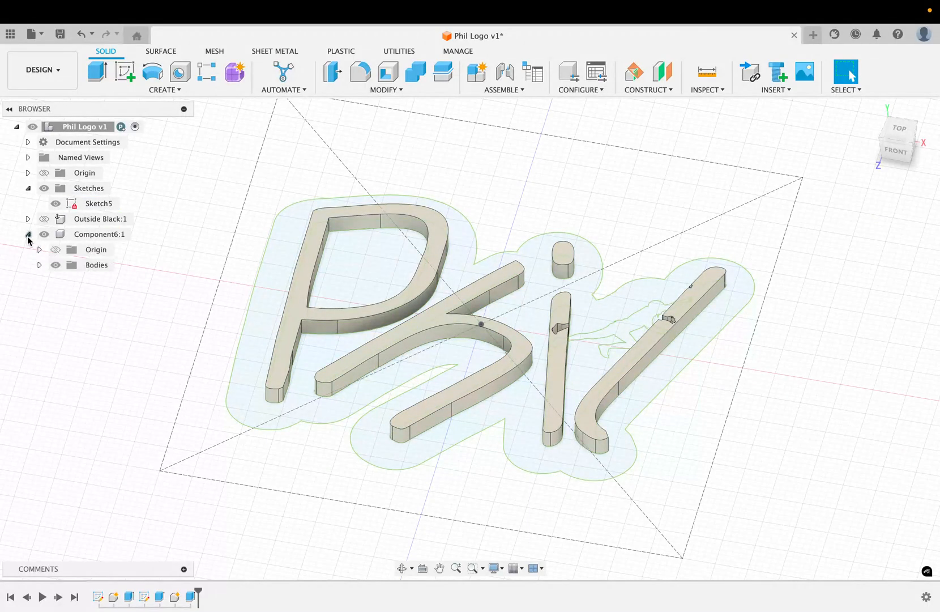
left_click(39, 264)
left_click(92, 282)
left_click(67, 280)
left_click(67, 280)
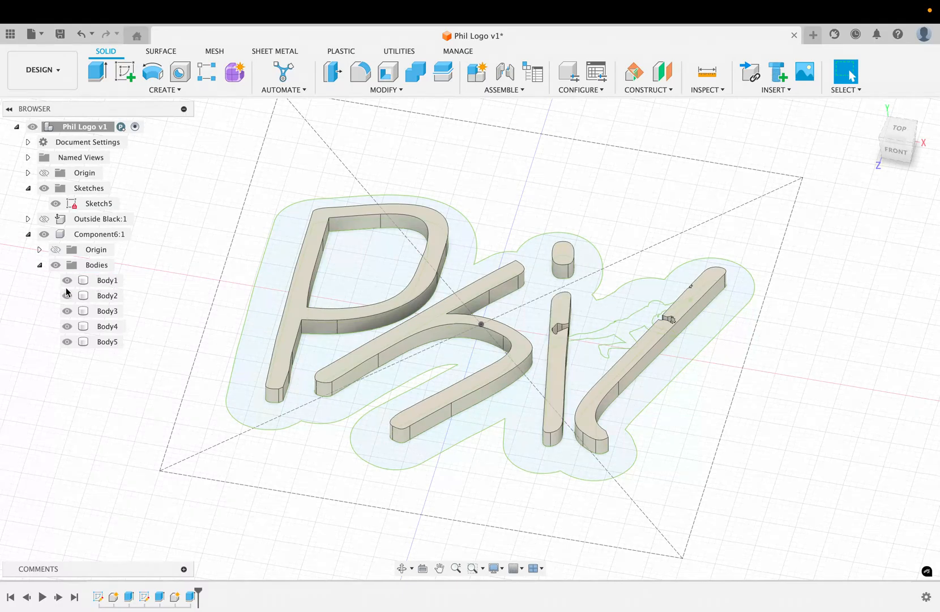
left_click(66, 296)
left_click(67, 296)
left_click(39, 265)
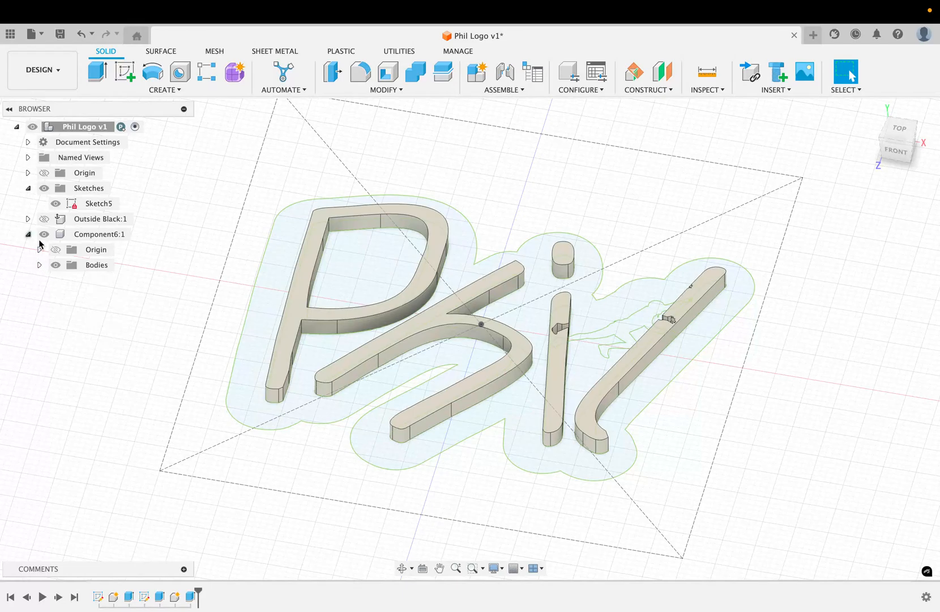
Rename the new component to Letters White
right_click(91, 234)
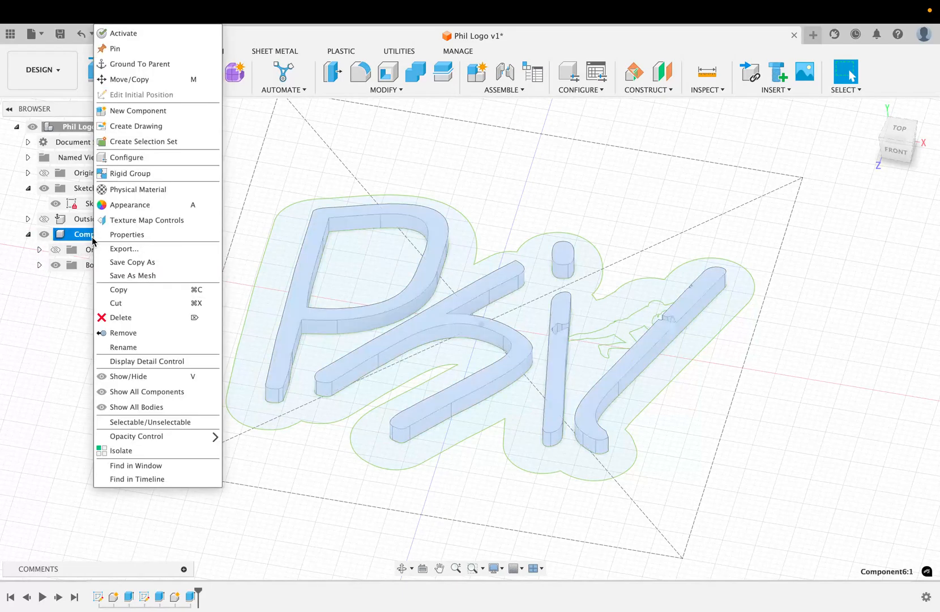
left_click(136, 347)
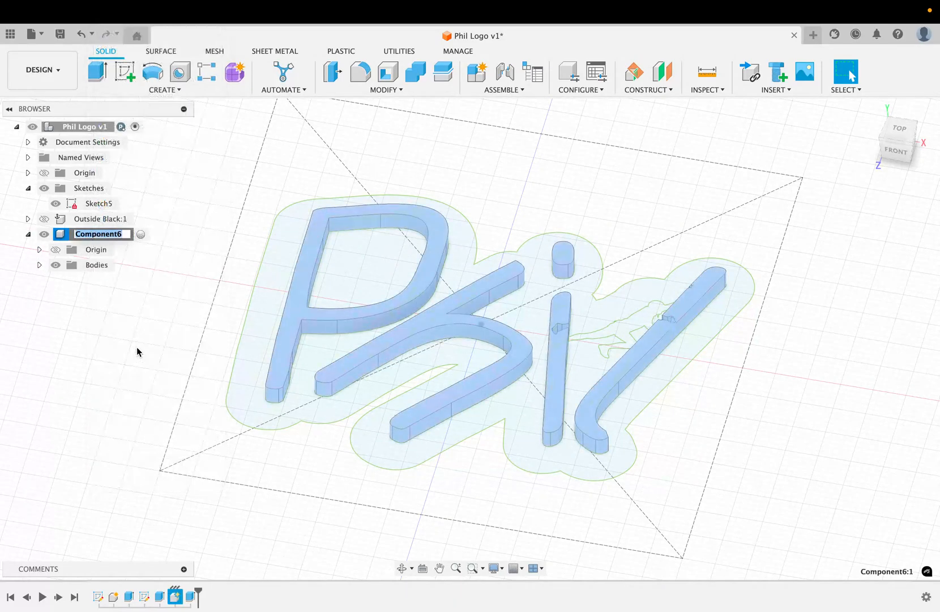
type("Letters White")
key("Return")
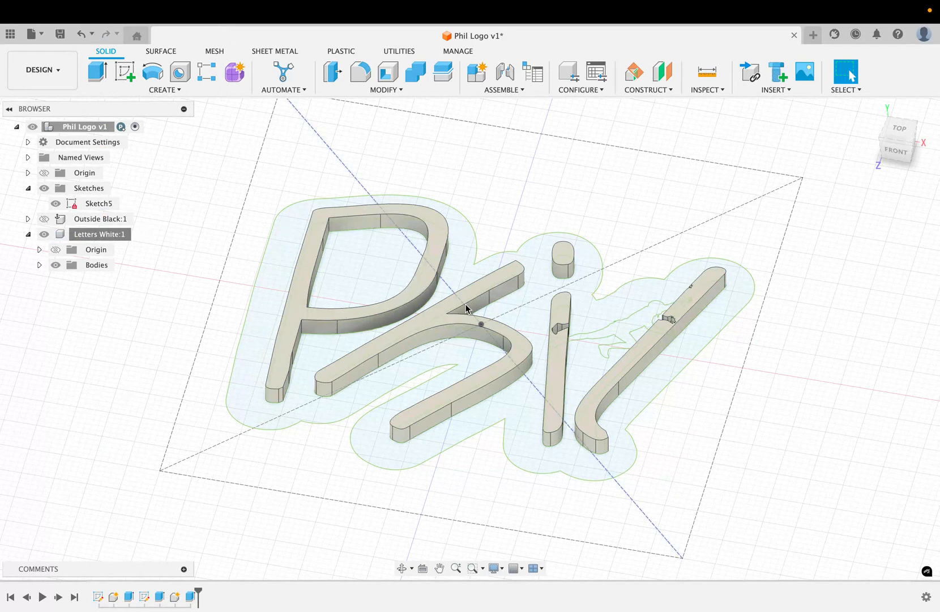
Show the Outside Black component again to check the letters against the black base
left_click(44, 219)
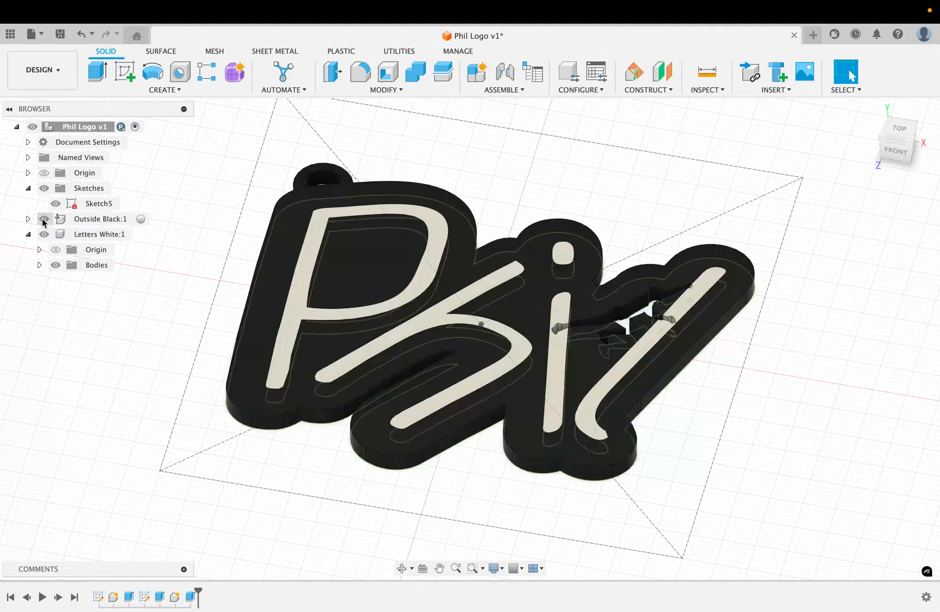
scroll(108, 332, "up", 5, "shift")
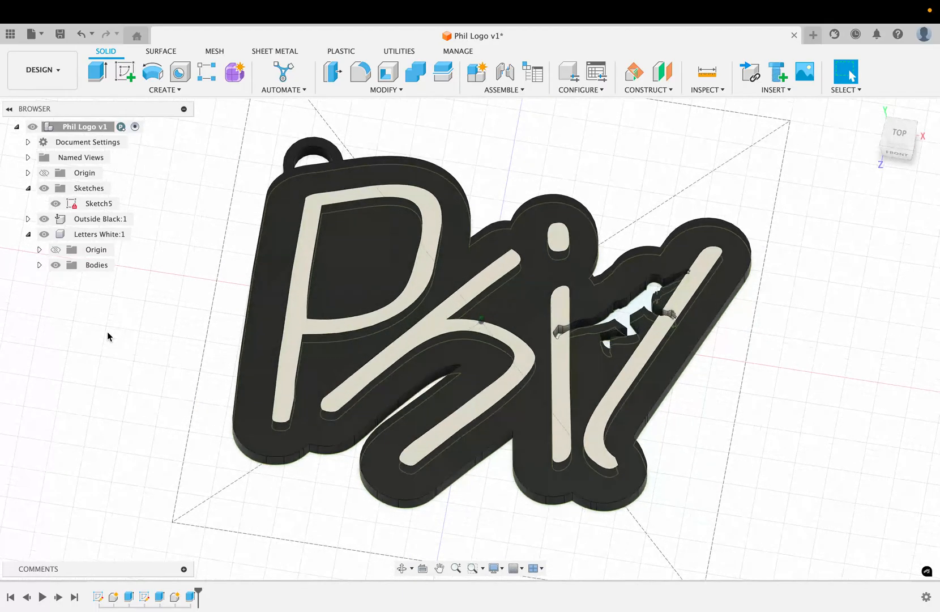
scroll(107, 332, "down", 6, "shift")
scroll(108, 337, "right", 4, "shift")
scroll(107, 337, "down", 5, "shift")
scroll(108, 337, "up", 5, "shift")
scroll(108, 336, "up", 6, "shift")
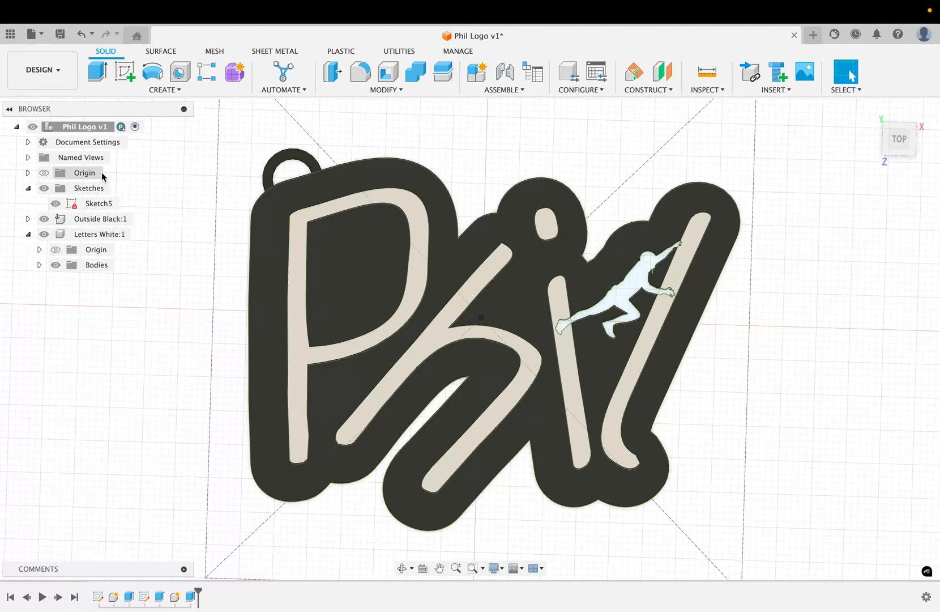
Hide the letters and black base components, then extrude the three climber figure profiles of Sketch5 3 mm as a New Component
left_click(28, 234)
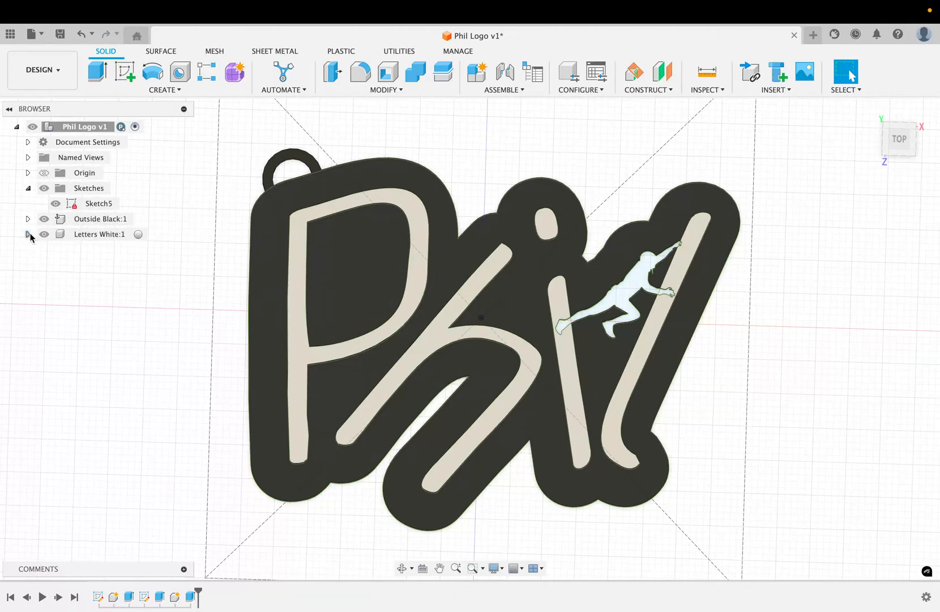
left_click(44, 234)
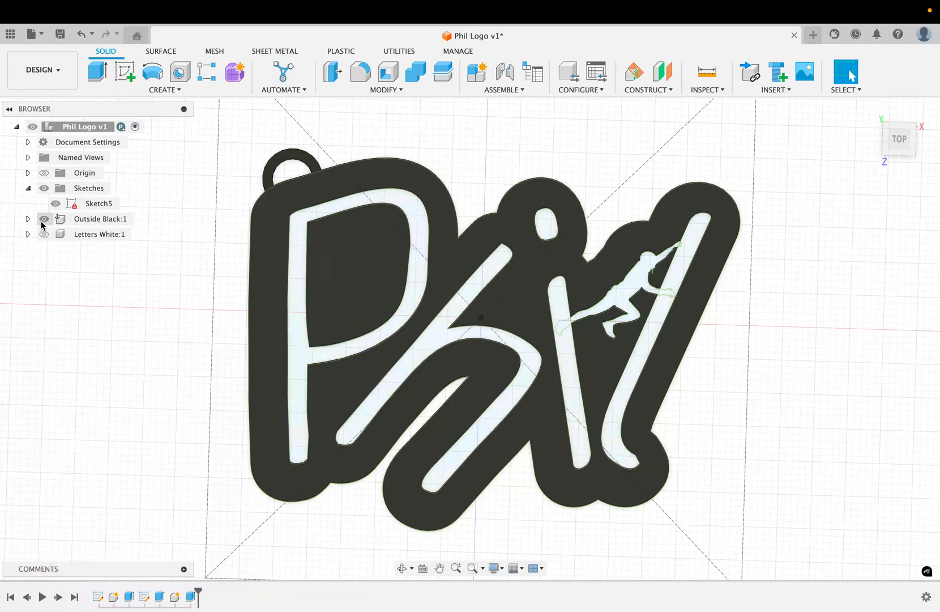
left_click(44, 218)
left_click(93, 203)
left_click(299, 158)
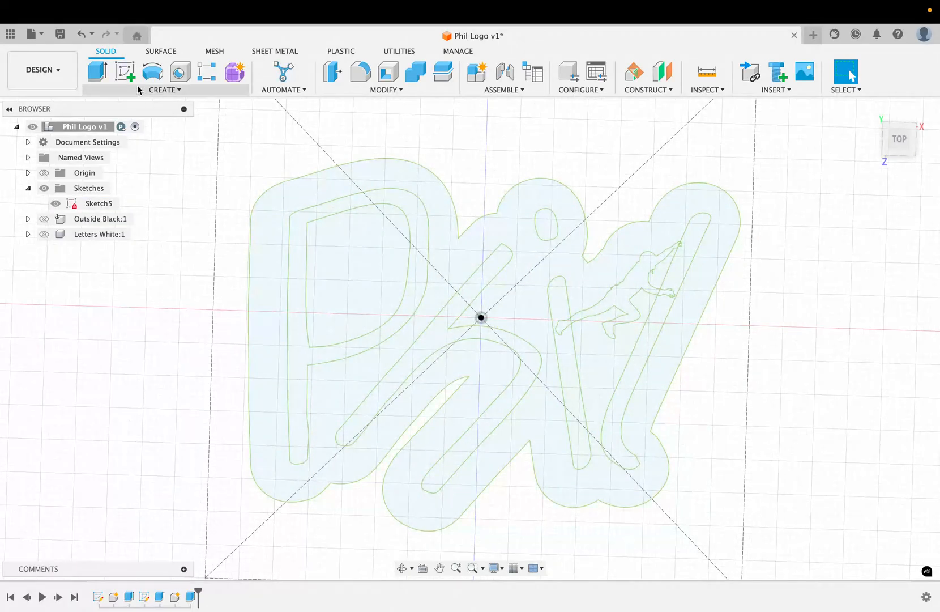
key("e")
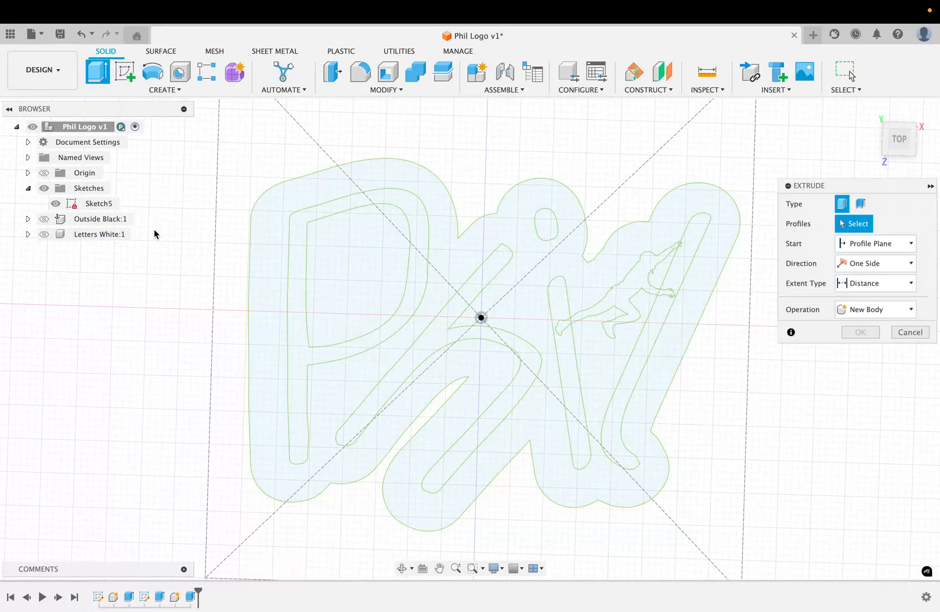
left_click(624, 299)
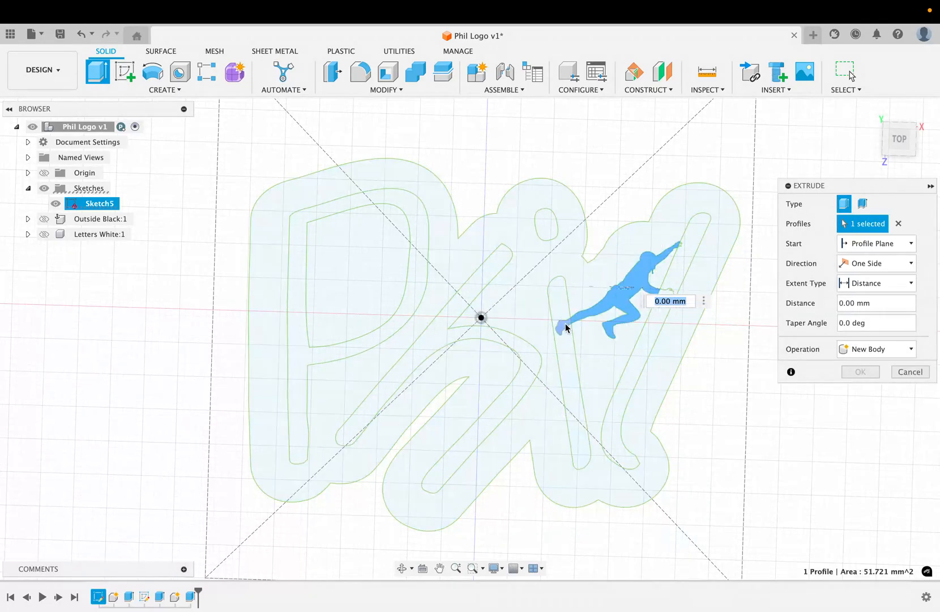
left_click(563, 327)
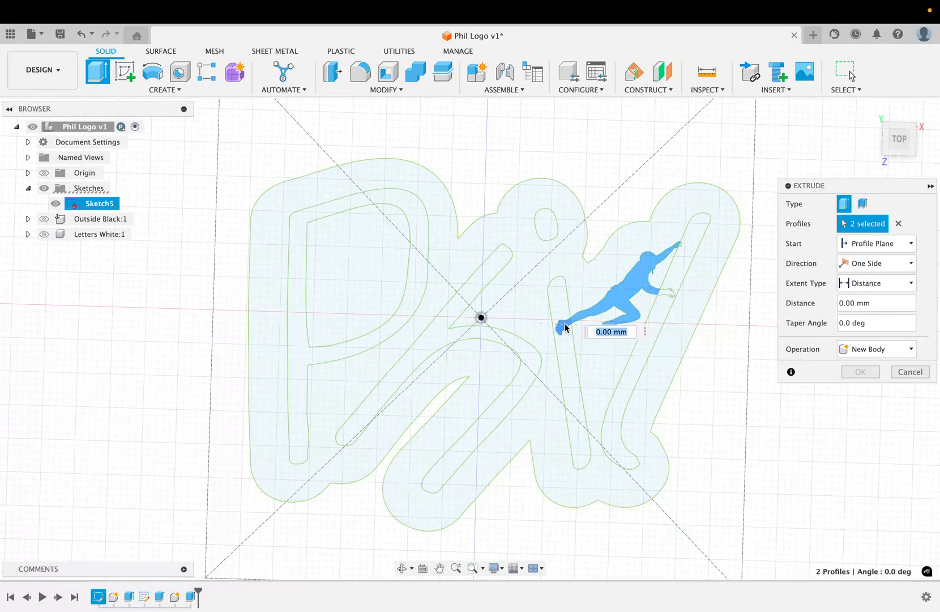
left_click(664, 290)
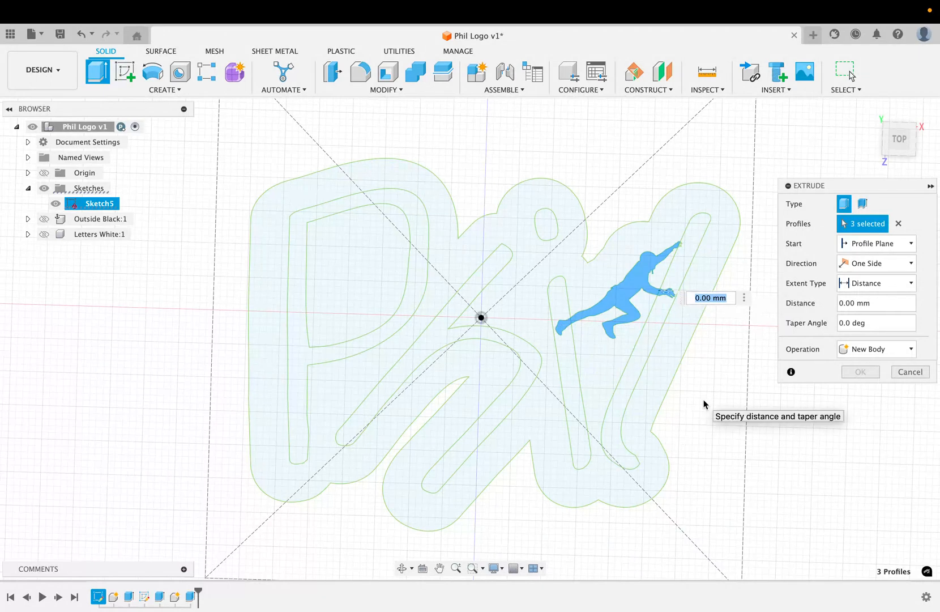
type("3")
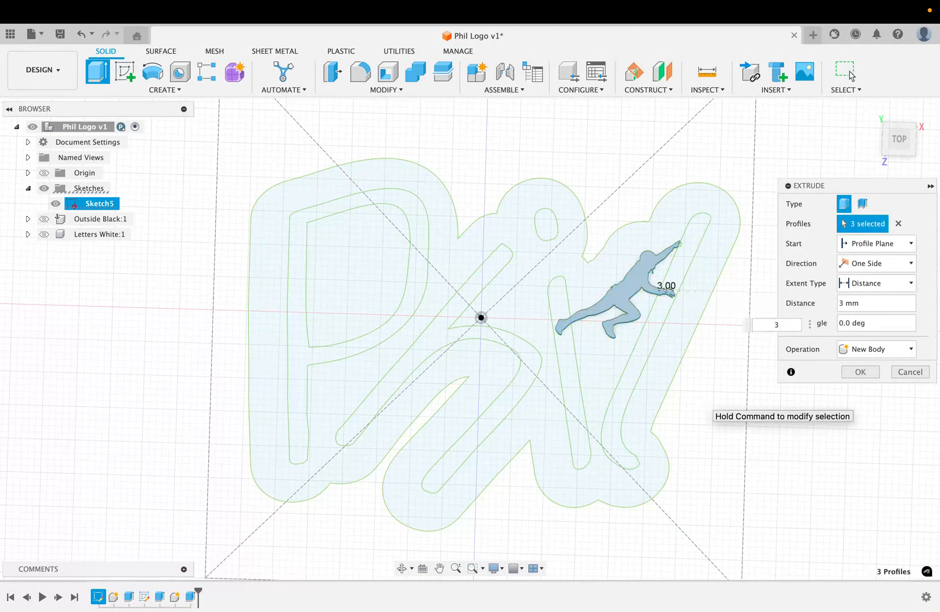
left_click(911, 350)
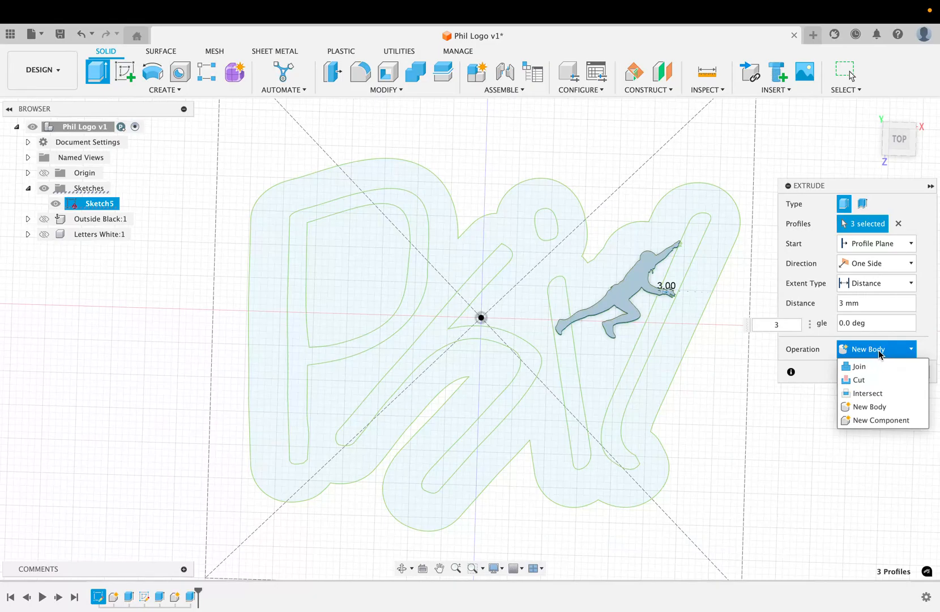
left_click(876, 420)
left_click(860, 372)
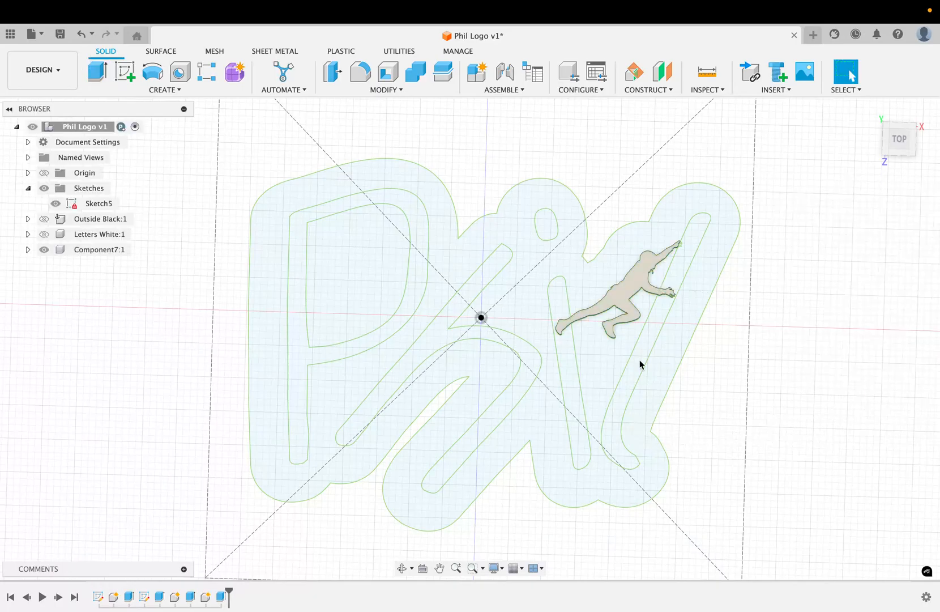
Rename the new climber component to Cimber Red
right_click(91, 252)
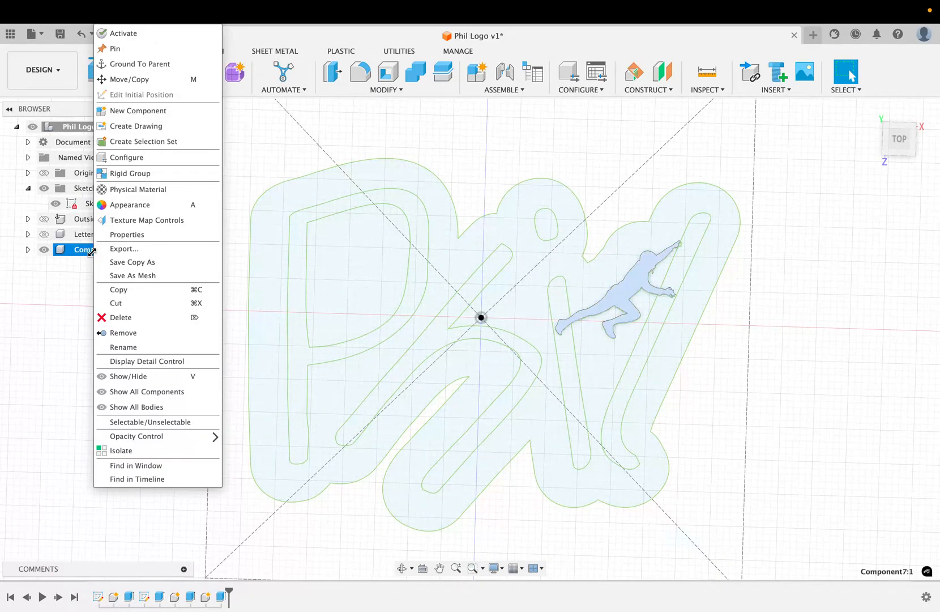
left_click(128, 347)
type("Cimber")
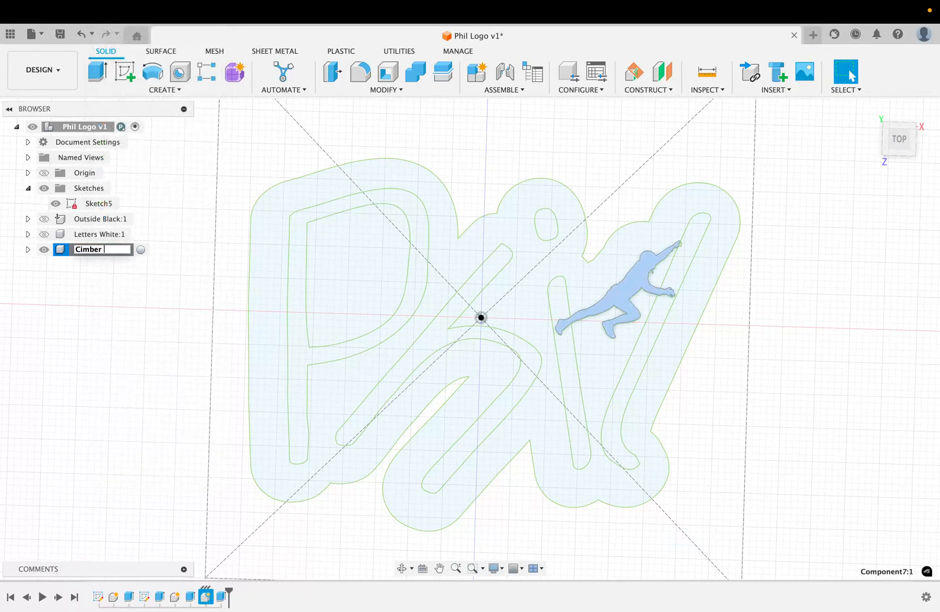
key("Return")
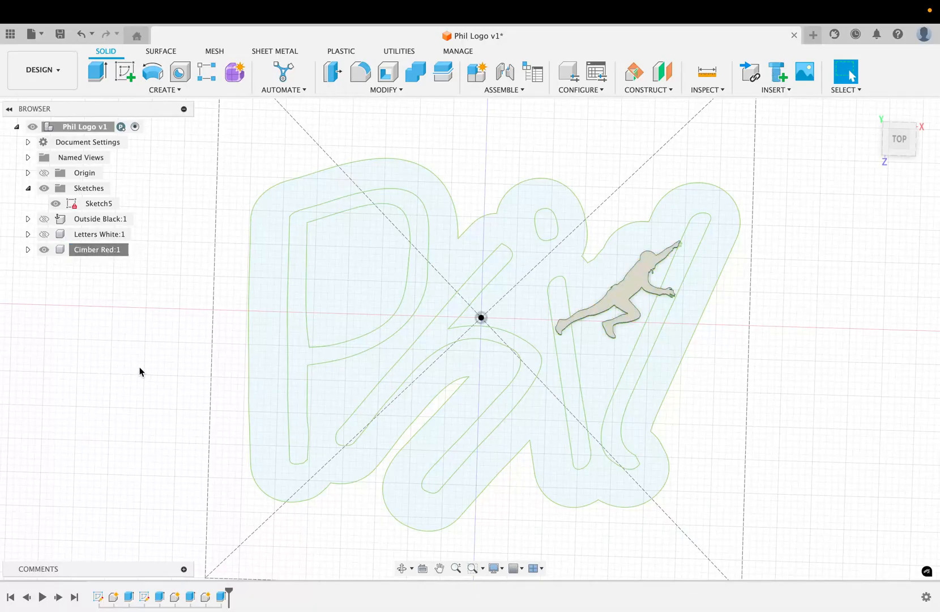
Apply the Paint - Enamel Glossy (Red) appearance to the climber figure
left_click(398, 91)
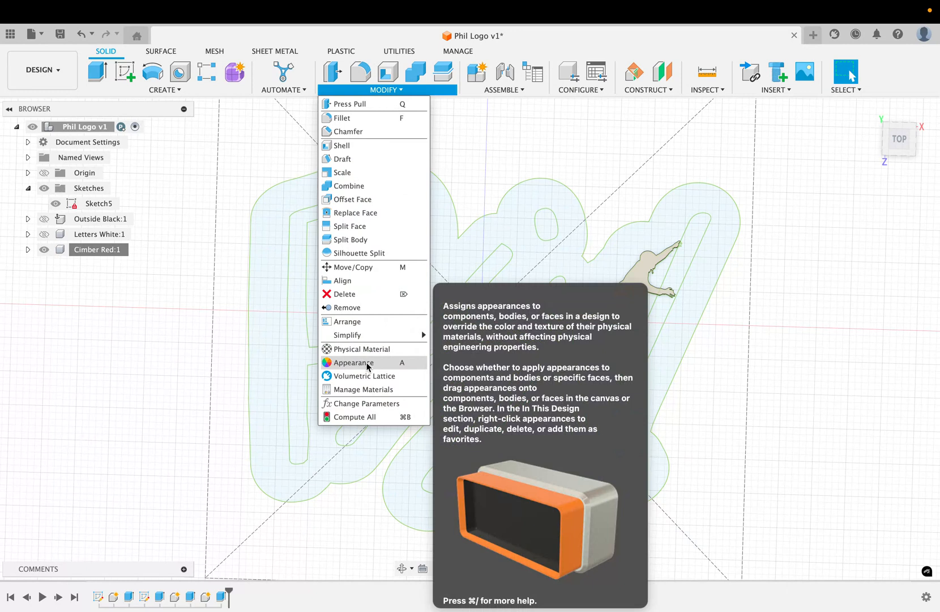
left_click(367, 363)
scroll(763, 430, "down", 5)
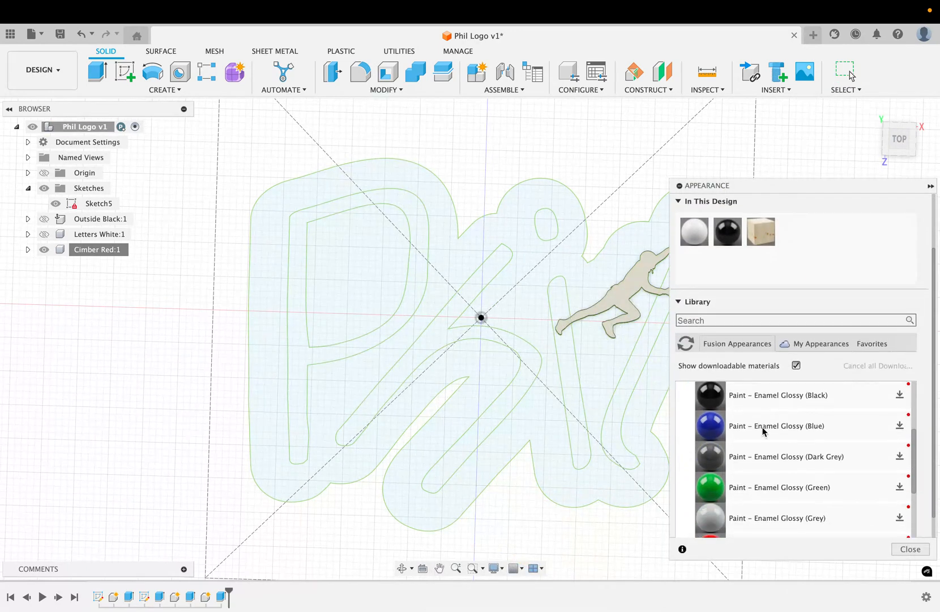
left_click_drag(739, 490, 618, 296)
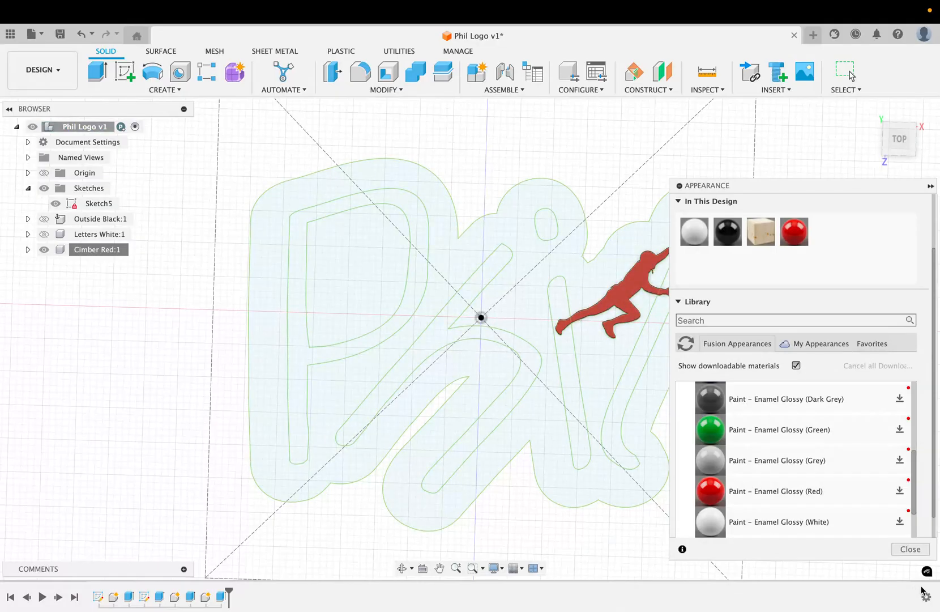
left_click(911, 548)
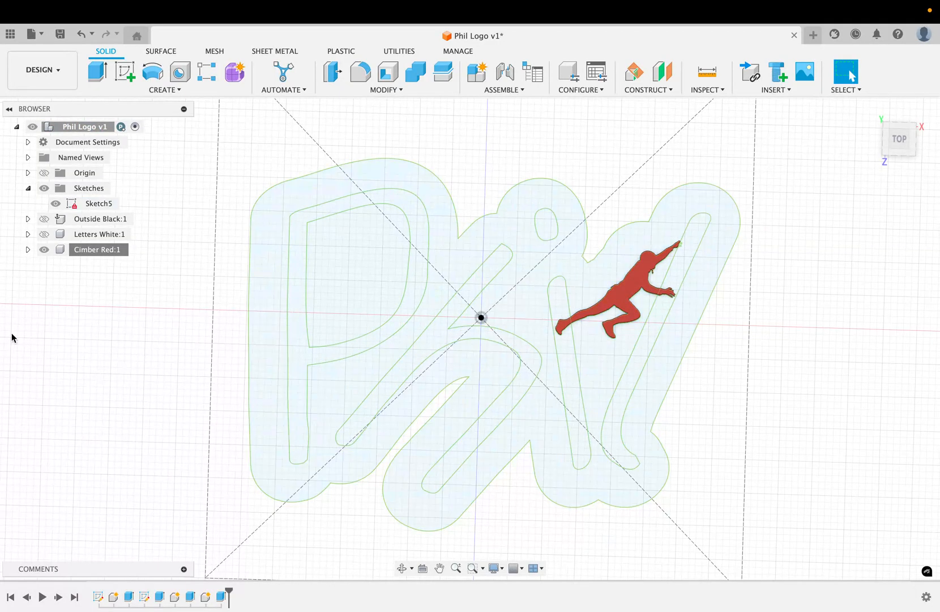
Show the Letters White and Outside Black components again and view the assembled keychain at an angle
left_click(43, 234)
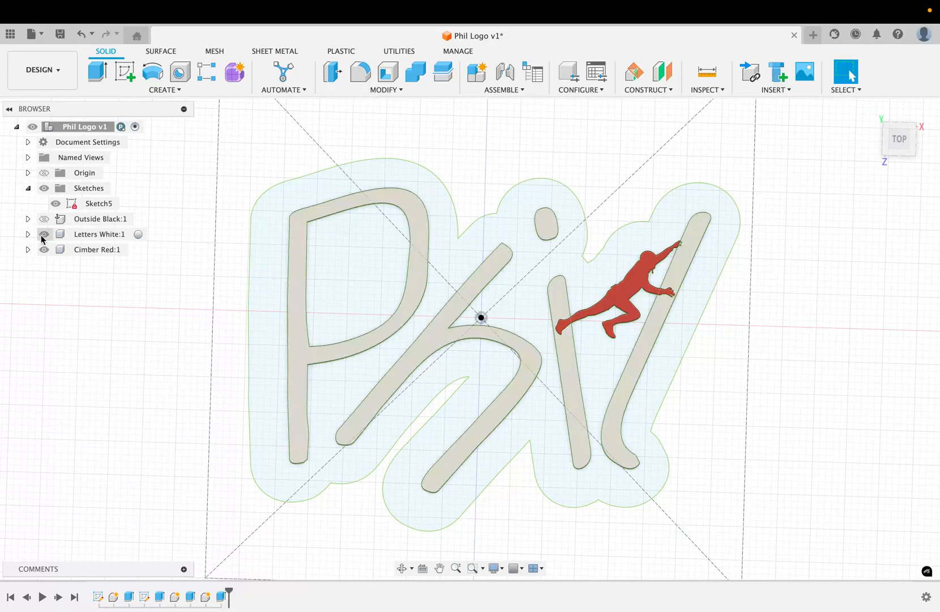
left_click(47, 223)
left_click(44, 219)
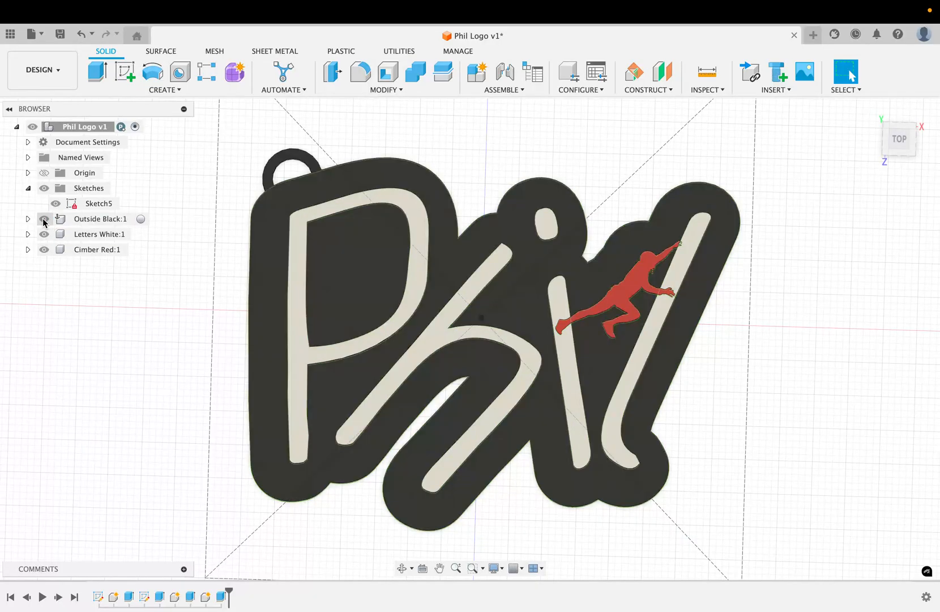
scroll(124, 418, "down", 5, "shift")
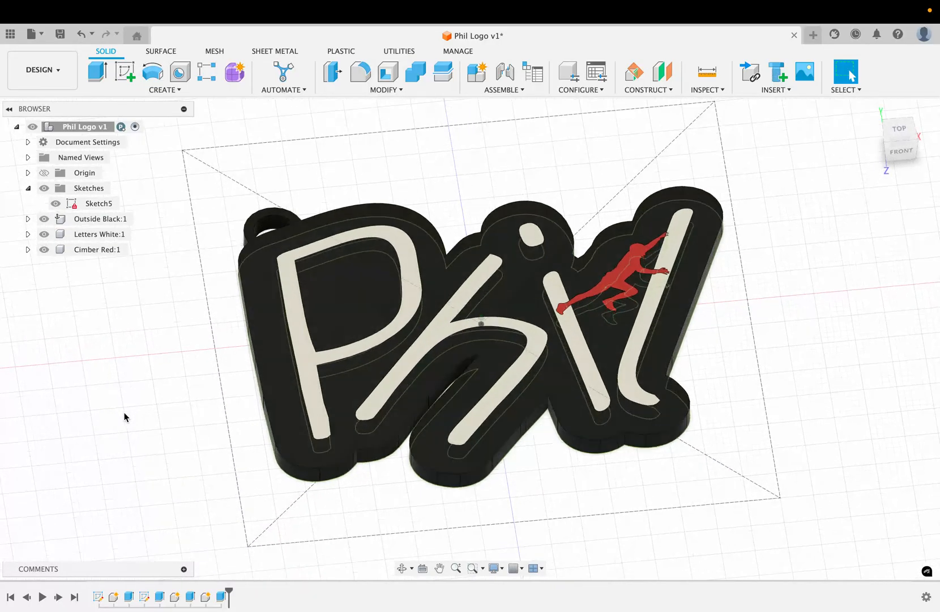
scroll(125, 417, "up", 4, "shift")
Switch to the Google Chrome browser on the neighbouring desktop
key("ctrl+Left")
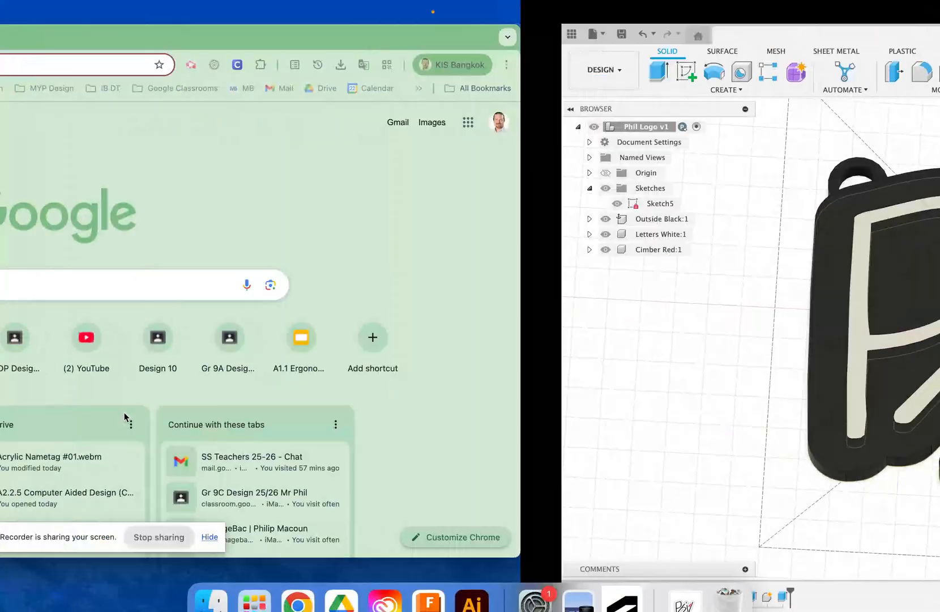